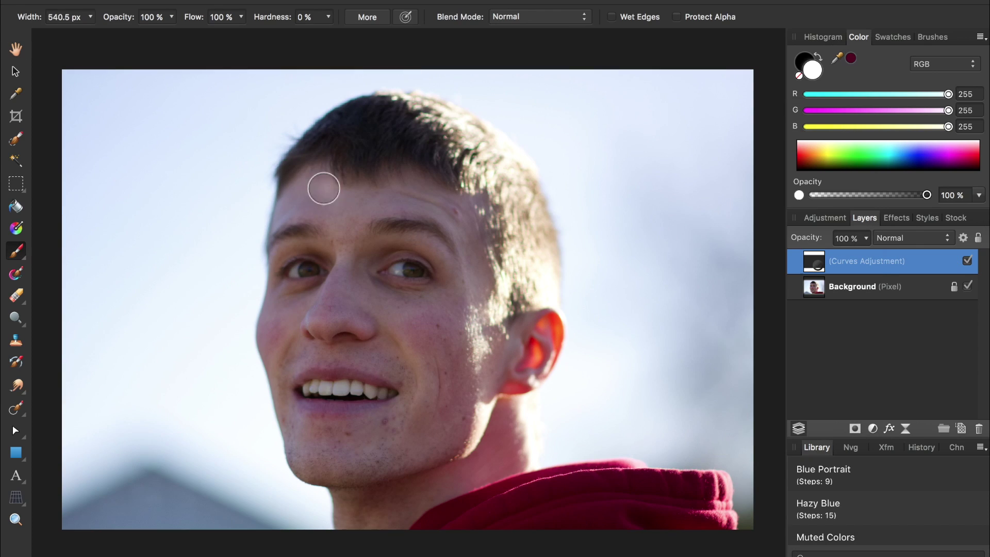
Paint the brightening Curves mask onto the face with a large brush and soften it with a nested Live Gaussian Blur
{"action": "key", "text": "bracketright"}
{"action": "mouse_move", "coordinate": [324, 188]}
{"action": "left_mouse_down"}
{"action": "mouse_move", "coordinate": [287, 258]}
{"action": "mouse_move", "coordinate": [396, 446]}
{"action": "mouse_move", "coordinate": [316, 234]}
{"action": "mouse_move", "coordinate": [495, 360]}
{"action": "left_mouse_up"}
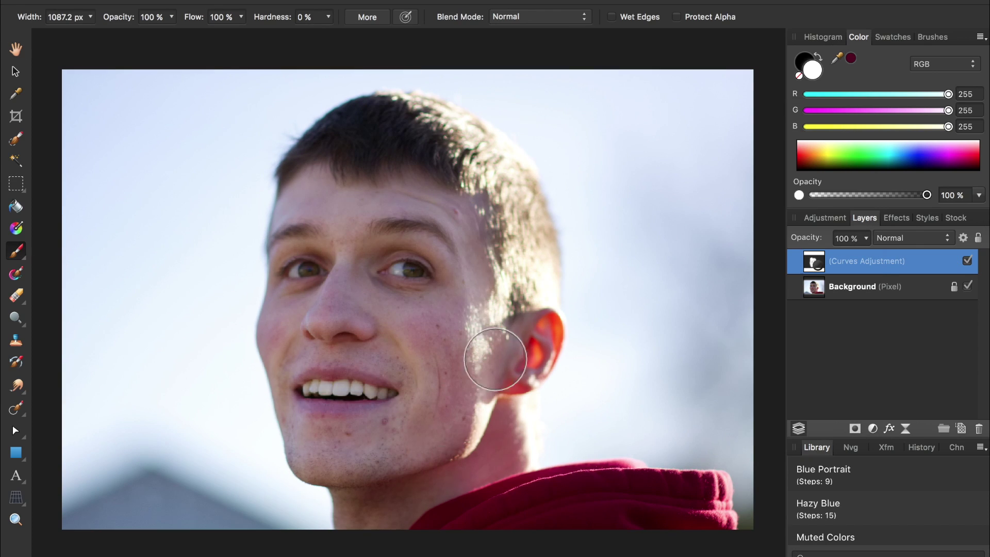
{"action": "left_click", "coordinate": [905, 428]}
{"action": "left_click", "coordinate": [908, 453]}
{"action": "left_click_drag", "start_coordinate": [533, 484], "coordinate": [608, 488]}
{"action": "left_click", "coordinate": [524, 419]}
{"action": "left_click", "coordinate": [968, 261]}
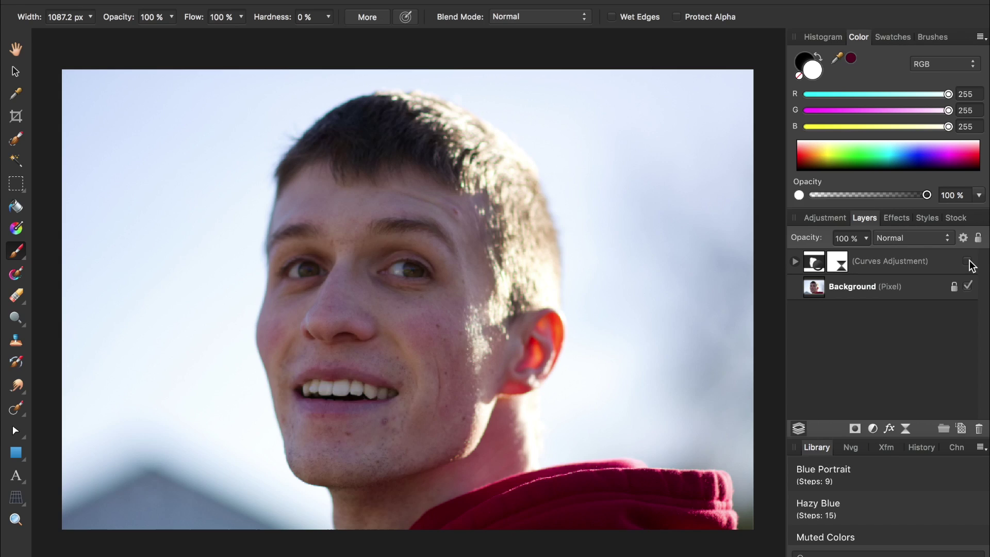
Add a second brightening Curves adjustment and lower its opacity to 70%
{"action": "key", "text": "super+m"}
{"action": "left_click_drag", "start_coordinate": [696, 301], "coordinate": [694, 283]}
{"action": "left_click", "coordinate": [593, 447]}
{"action": "left_click", "coordinate": [570, 117]}
{"action": "scroll", "coordinate": [360, 316], "scroll_direction": "up", "scroll_amount": 5}
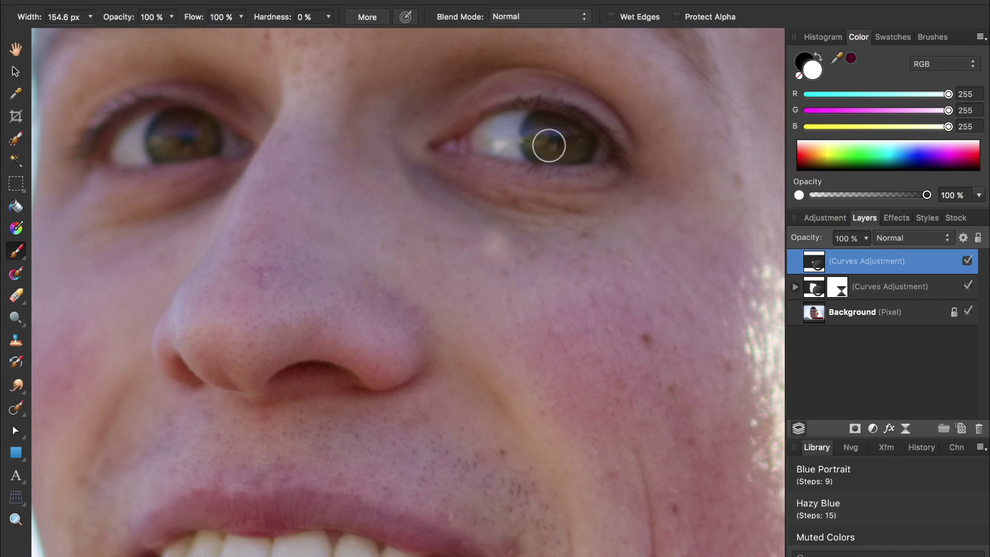
{"action": "key", "text": "super+0"}
{"action": "left_click_drag", "start_coordinate": [820, 239], "coordinate": [798, 240]}
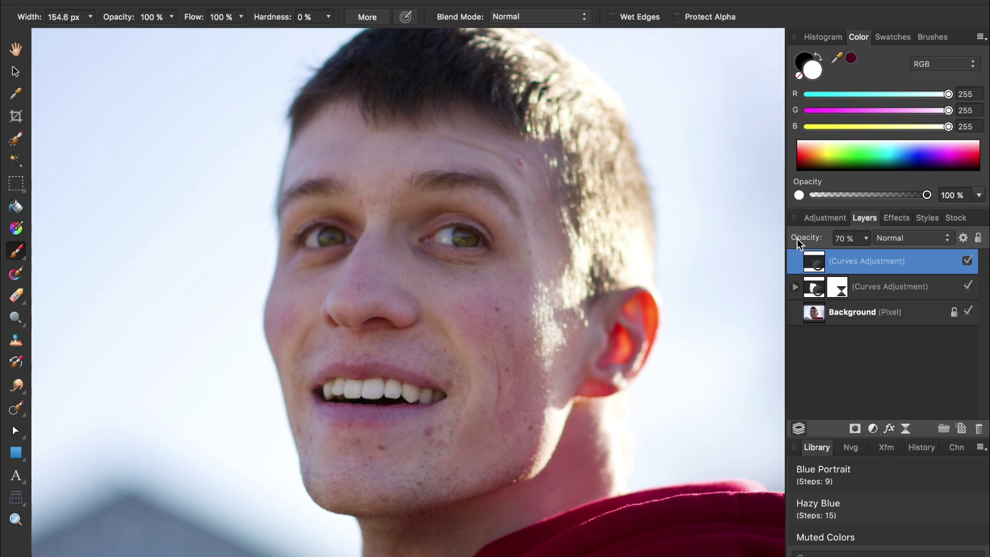
On a new pixel layer, heal the nose mark and three cheek blemishes with the Inpainting Brush
{"action": "left_click", "coordinate": [960, 428]}
{"action": "key", "text": "j"}
{"action": "scroll", "coordinate": [475, 332], "scroll_direction": "up", "scroll_amount": 3}
{"action": "left_click_drag", "start_coordinate": [238, 229], "coordinate": [231, 242]}
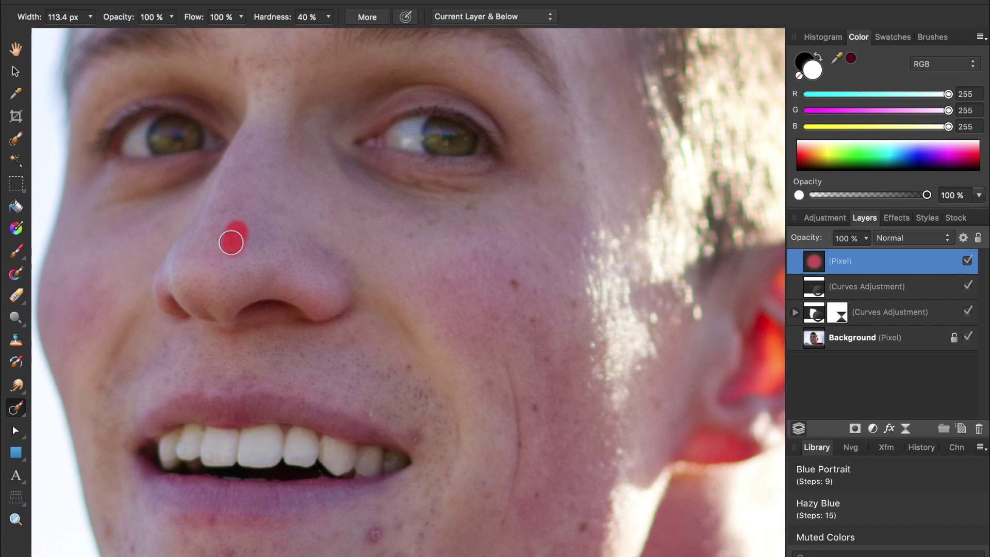
{"action": "left_click", "coordinate": [535, 409]}
{"action": "left_click", "coordinate": [576, 306]}
{"action": "left_click", "coordinate": [473, 210]}
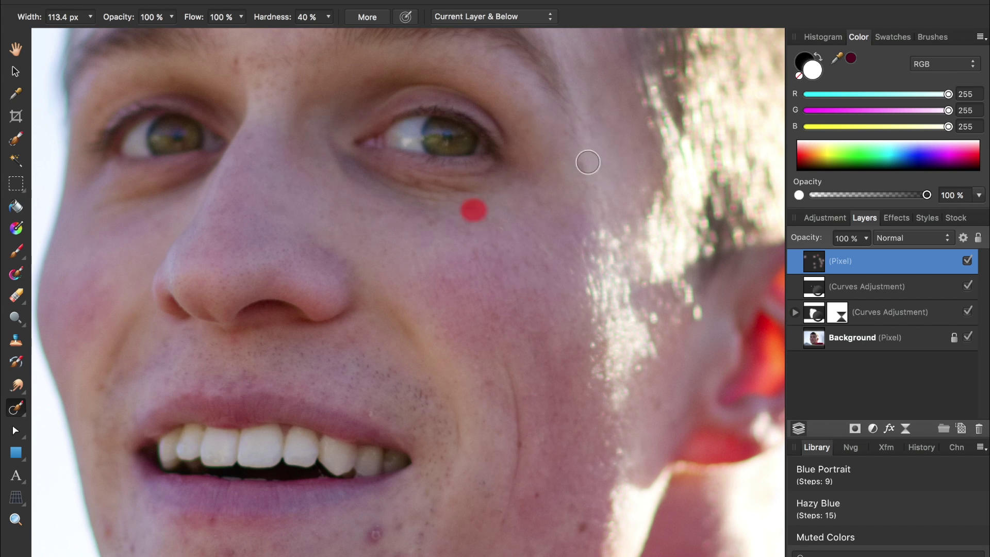
Heal the remaining spots on the chin and the blemish below the lip
{"action": "scroll", "coordinate": [588, 163], "scroll_direction": "down", "scroll_amount": 3}
{"action": "left_click", "coordinate": [289, 481]}
{"action": "left_click_drag", "start_coordinate": [410, 419], "coordinate": [444, 406]}
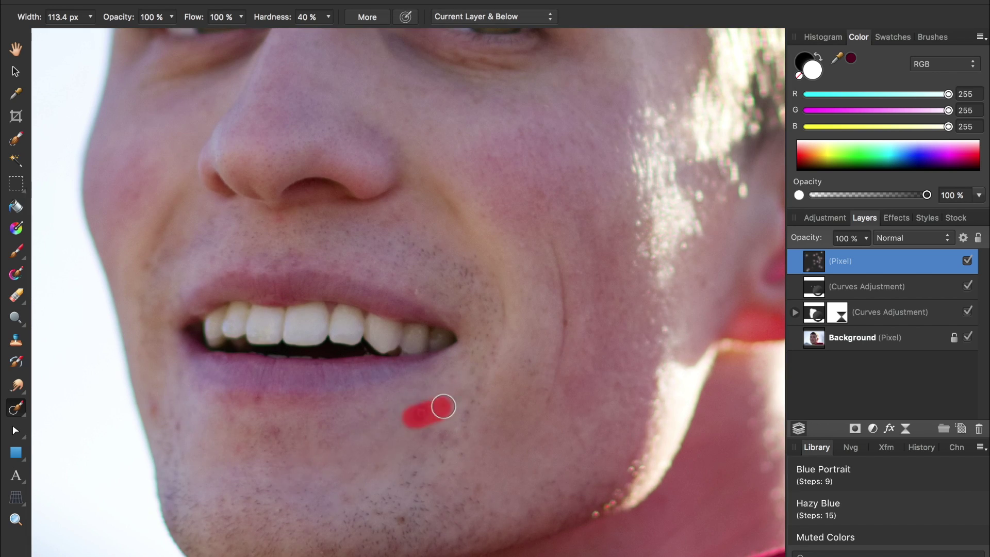
{"action": "left_click", "coordinate": [273, 433]}
{"action": "scroll", "coordinate": [541, 237], "scroll_direction": "up", "scroll_amount": 3}
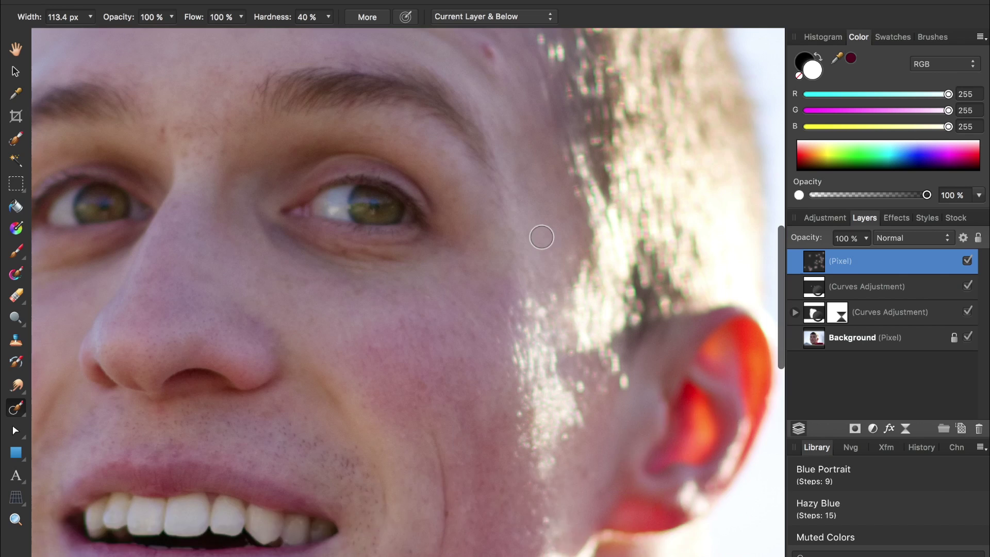
{"action": "scroll", "coordinate": [541, 237], "scroll_direction": "up", "scroll_amount": 1}
Give the gradient rectangle a dark red start colour and blend it in Exclusion mode at 50% opacity
{"action": "key", "text": "super+minus"}
{"action": "key", "text": "super+minus"}
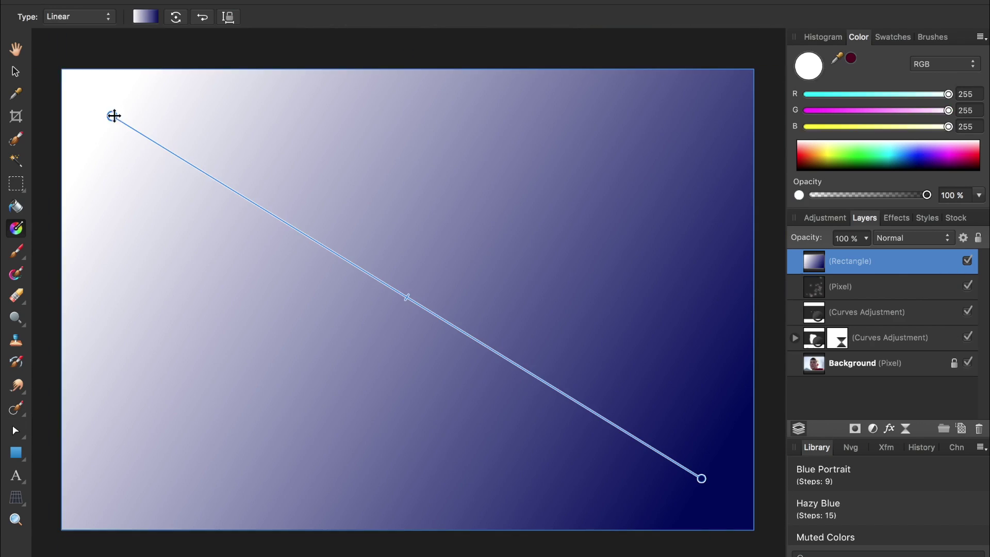
{"action": "left_click", "coordinate": [802, 162]}
{"action": "left_click", "coordinate": [910, 238]}
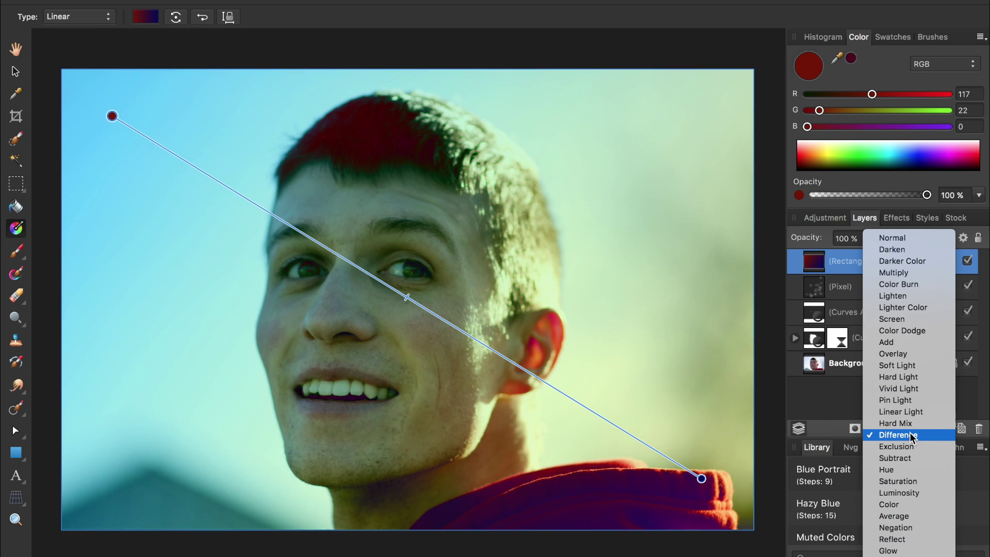
{"action": "left_click", "coordinate": [897, 446]}
{"action": "key", "text": "5"}
Type the two-line title 'Affinity Revolution' on the photo and colour it purple
{"action": "key", "text": "t"}
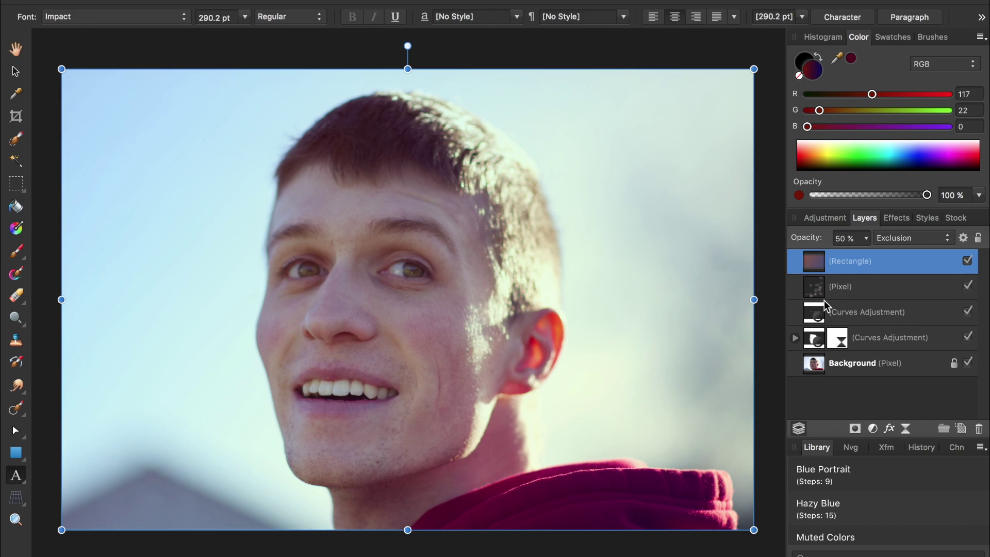
{"action": "left_click", "coordinate": [458, 295]}
{"action": "type", "text": "Affinity Revolution"}
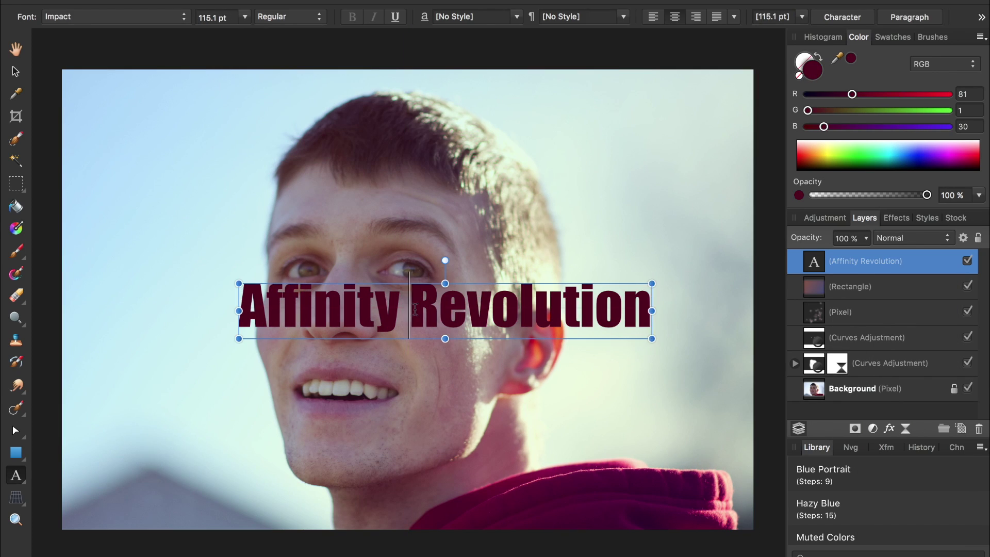
{"action": "key", "text": "Return"}
{"action": "key", "text": "ctrl+a"}
{"action": "left_click_drag", "start_coordinate": [888, 127], "coordinate": [903, 129]}
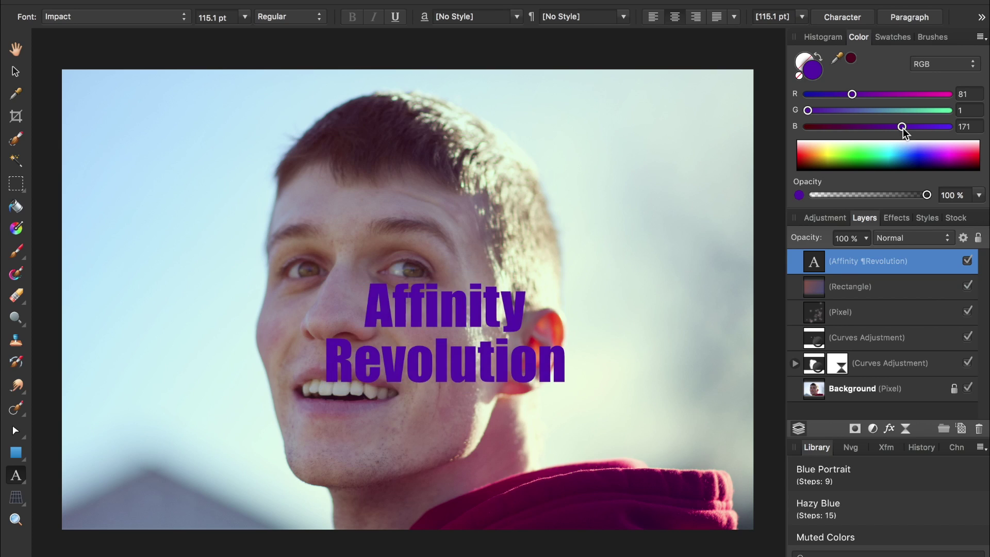
Add a 6.6 px Outline layer effect to the title text
{"action": "left_click", "coordinate": [888, 428]}
{"action": "left_click_drag", "start_coordinate": [644, 78], "coordinate": [934, 87]}
{"action": "left_click", "coordinate": [547, 224]}
{"action": "left_click_drag", "start_coordinate": [765, 156], "coordinate": [884, 154]}
{"action": "left_click", "coordinate": [542, 86]}
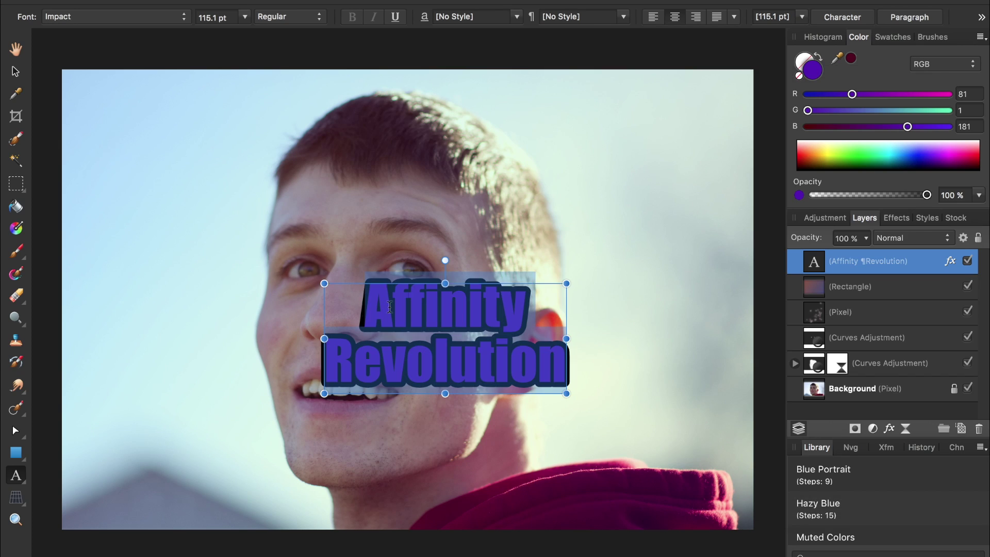
Change the title font to orange juice, then move it to the upper-left and enlarge it
{"action": "left_click", "coordinate": [163, 19]}
{"action": "left_click", "coordinate": [163, 172]}
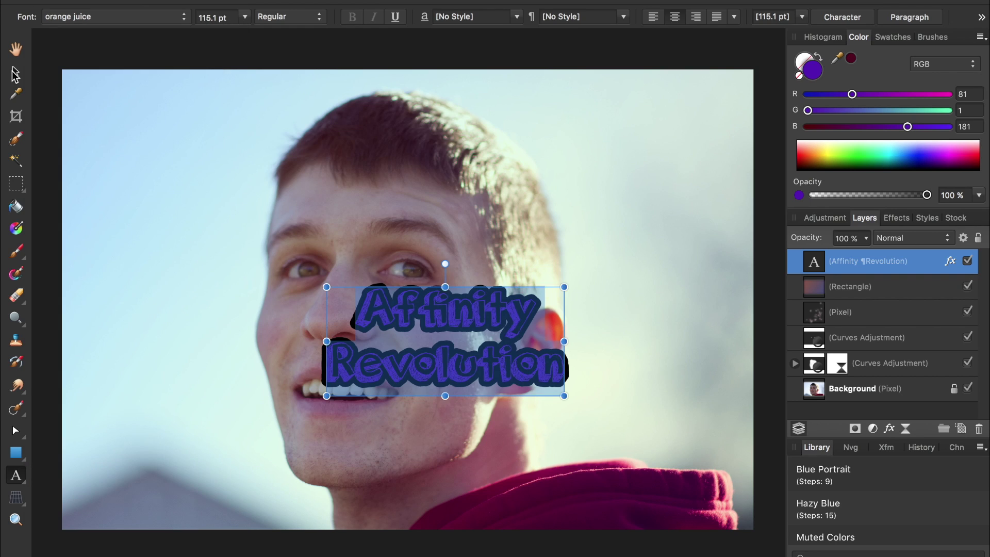
{"action": "left_click", "coordinate": [15, 74]}
{"action": "left_click_drag", "start_coordinate": [445, 340], "coordinate": [181, 137]}
{"action": "left_click_drag", "start_coordinate": [301, 188], "coordinate": [372, 193]}
{"action": "left_click", "coordinate": [615, 61]}
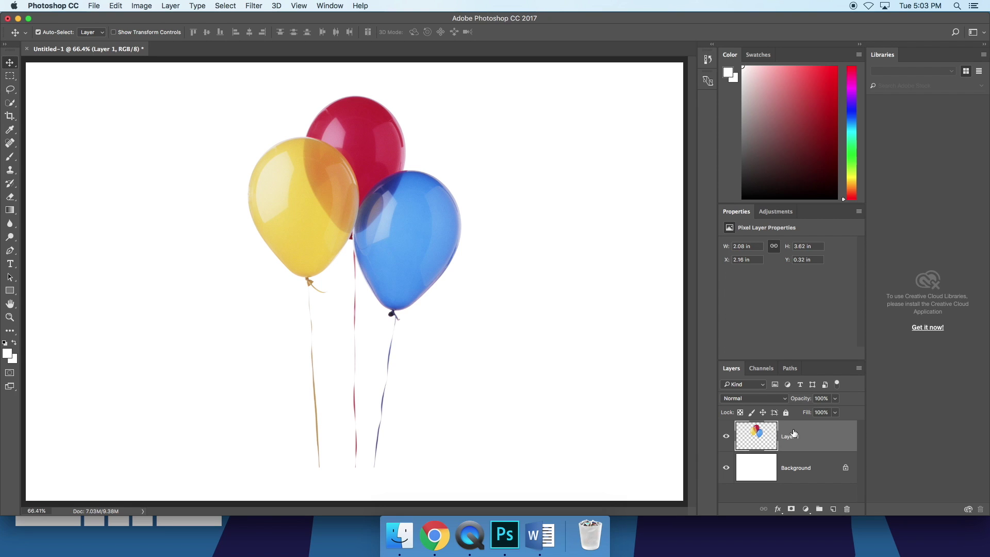
Convert Layer 1 to a smart object and scale the balloons down toward the lower left
{"action": "right_click", "coordinate": [794, 434]}
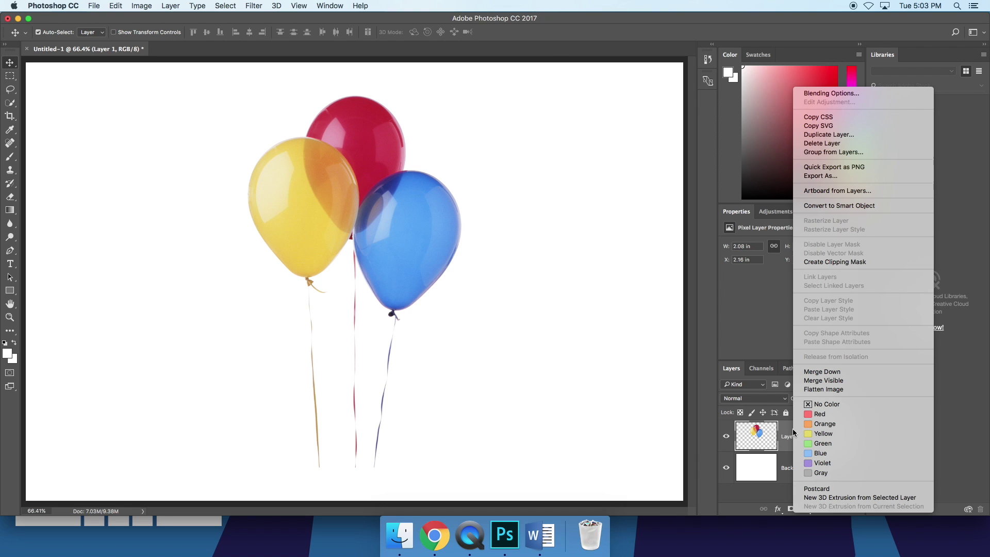
{"action": "left_click", "coordinate": [819, 206]}
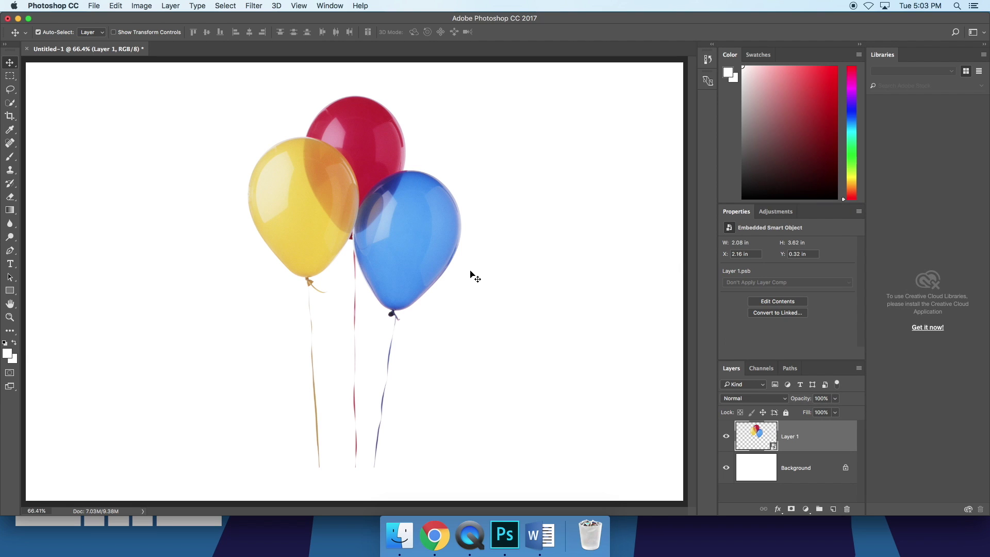
{"action": "key", "text": "super+t"}
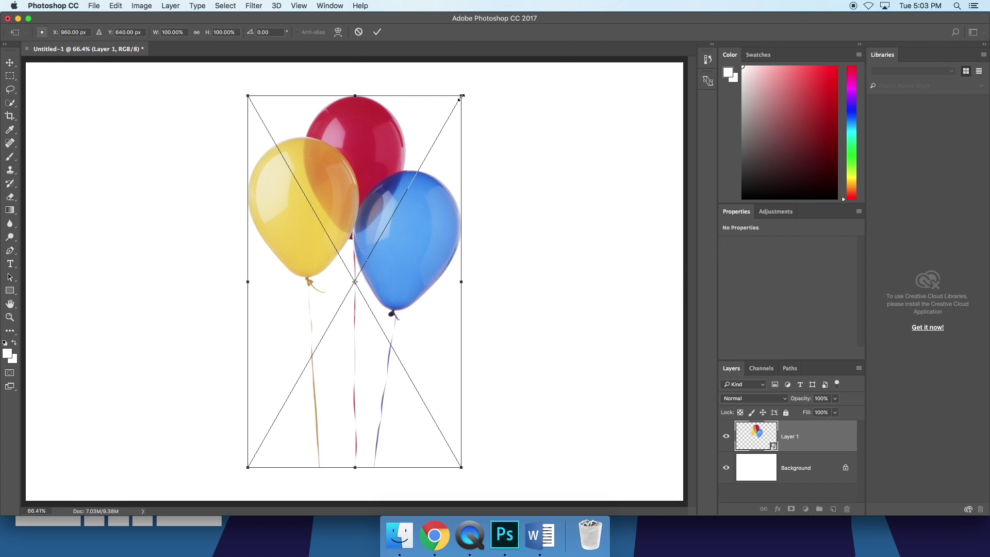
{"action": "left_click_drag", "start_coordinate": [462, 97], "coordinate": [340, 298]}
{"action": "left_click", "coordinate": [377, 33]}
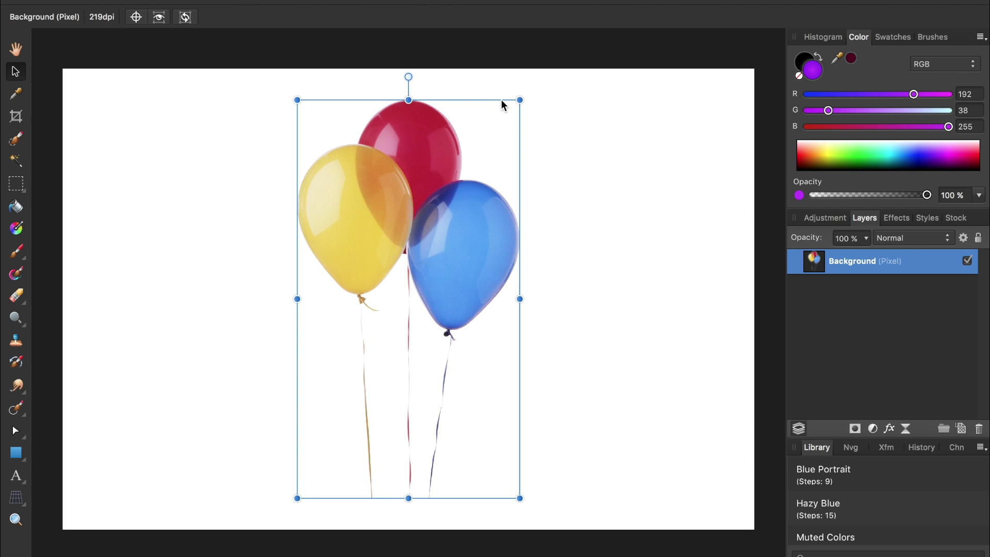
Drag the balloon image's top-right corner down-left to scale it into a small cluster near the bottom
{"action": "left_click_drag", "start_coordinate": [519, 100], "coordinate": [400, 314]}
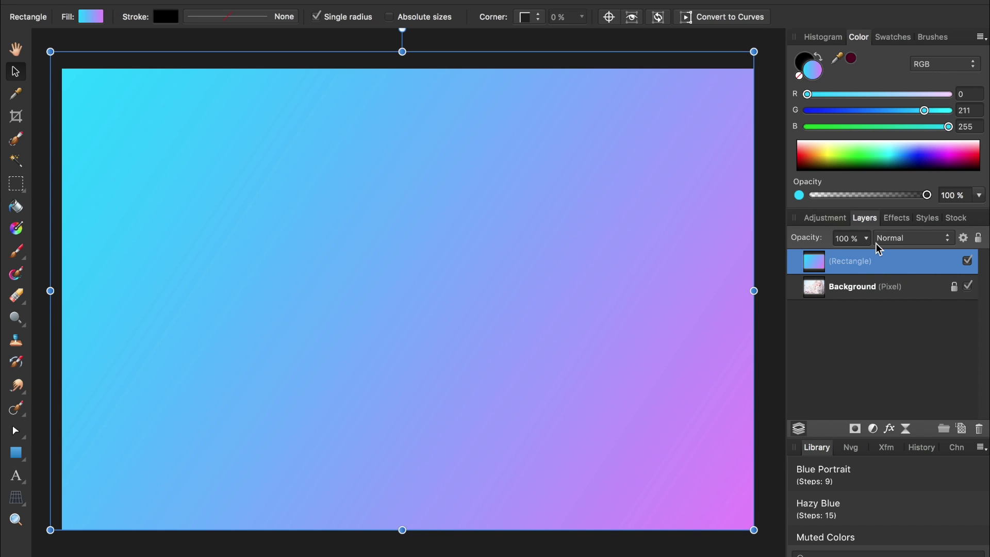
Set the Rectangle gradient layer's blend mode to Soft Light
{"action": "left_click", "coordinate": [890, 245]}
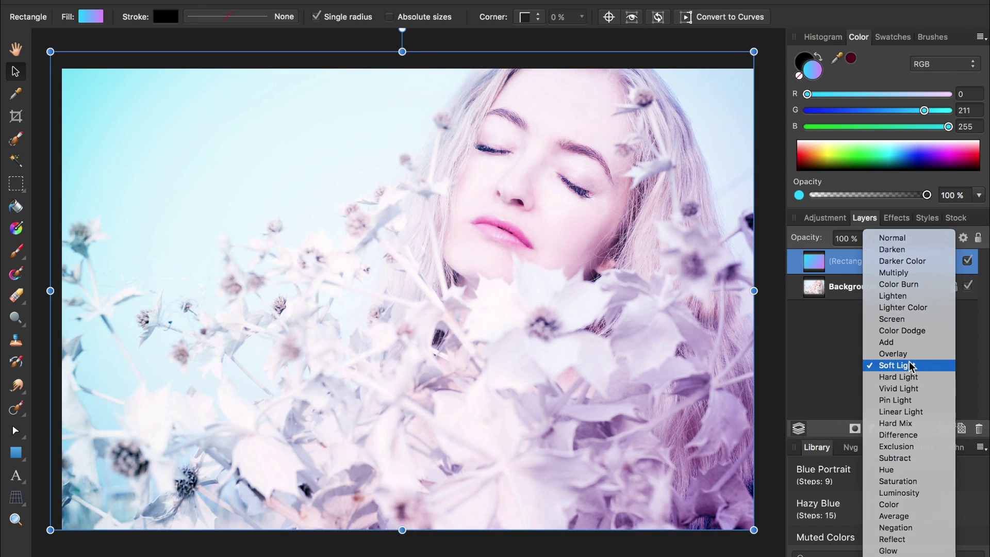
{"action": "left_click", "coordinate": [910, 365]}
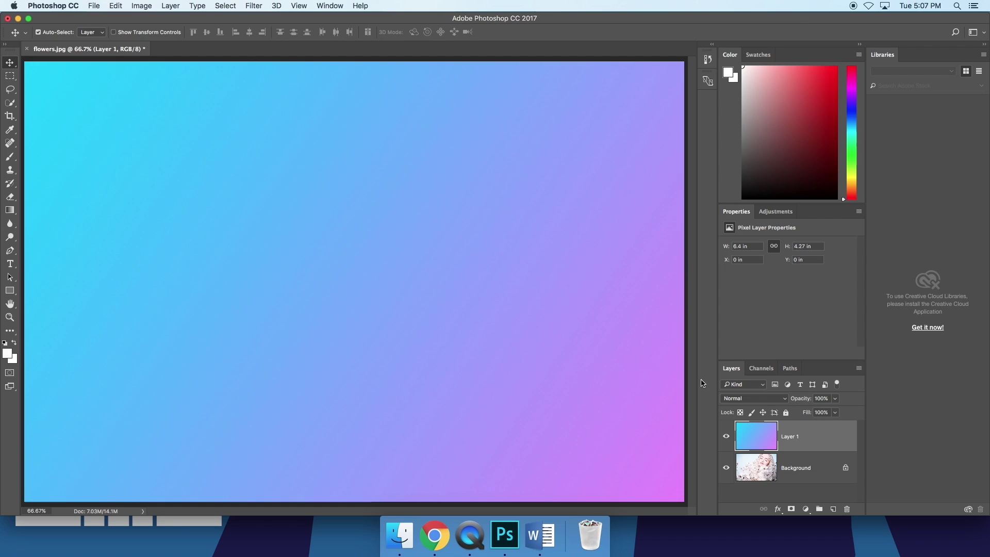
{"action": "left_click", "coordinate": [727, 400]}
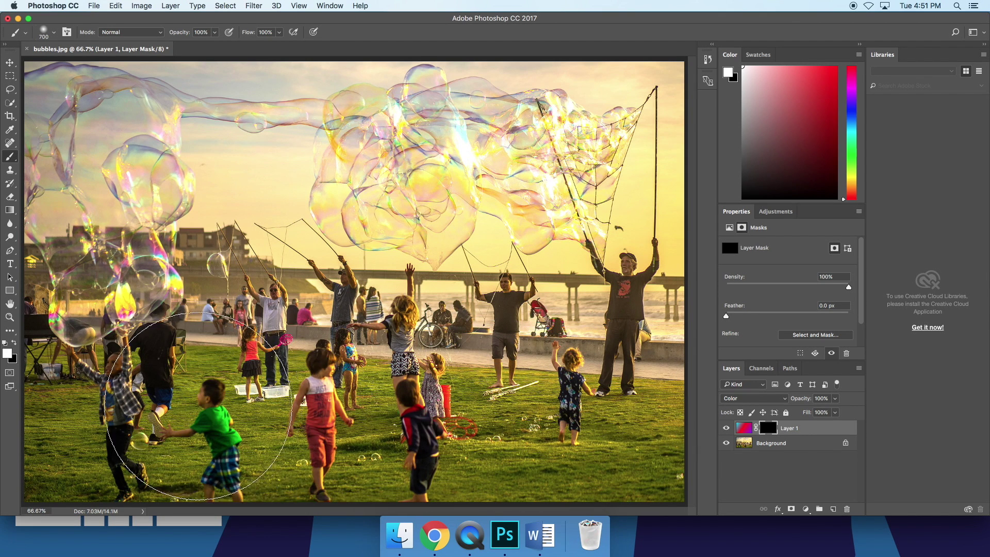
Paint white on the Rectangle mask over the children and across the grass to reveal the pink and purple tint
{"action": "left_click", "coordinate": [322, 415]}
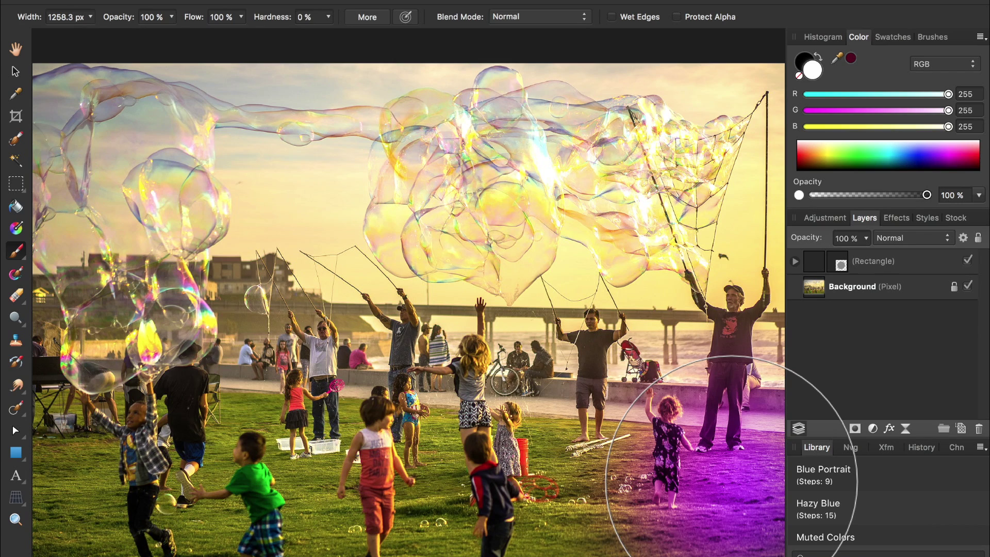
{"action": "mouse_move", "coordinate": [732, 482]}
{"action": "left_mouse_down"}
{"action": "mouse_move", "coordinate": [456, 490]}
{"action": "mouse_move", "coordinate": [714, 487]}
{"action": "mouse_move", "coordinate": [232, 477]}
{"action": "mouse_move", "coordinate": [132, 442]}
{"action": "mouse_move", "coordinate": [144, 419]}
{"action": "mouse_move", "coordinate": [114, 444]}
{"action": "mouse_move", "coordinate": [260, 479]}
{"action": "left_mouse_up"}
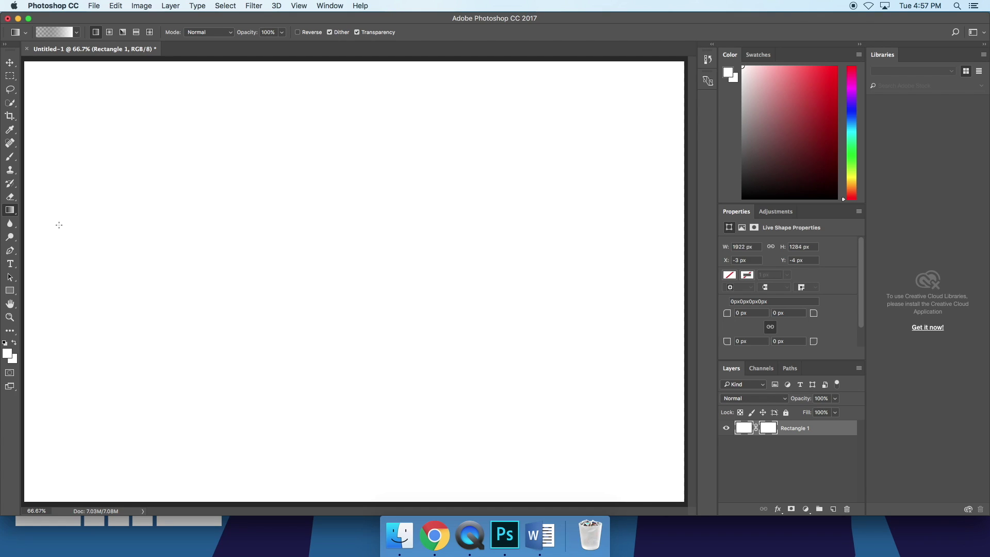
Draw a grey-to-white gradient across Rectangle 1, redrawing it from upper right to lower left
{"action": "left_click_drag", "start_coordinate": [59, 225], "coordinate": [541, 147]}
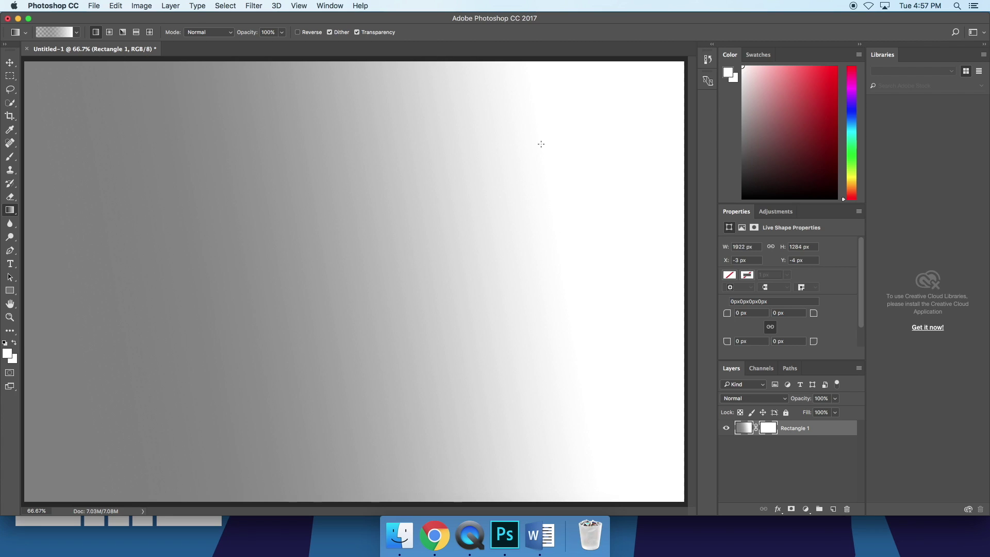
{"action": "left_click_drag", "start_coordinate": [541, 146], "coordinate": [89, 396]}
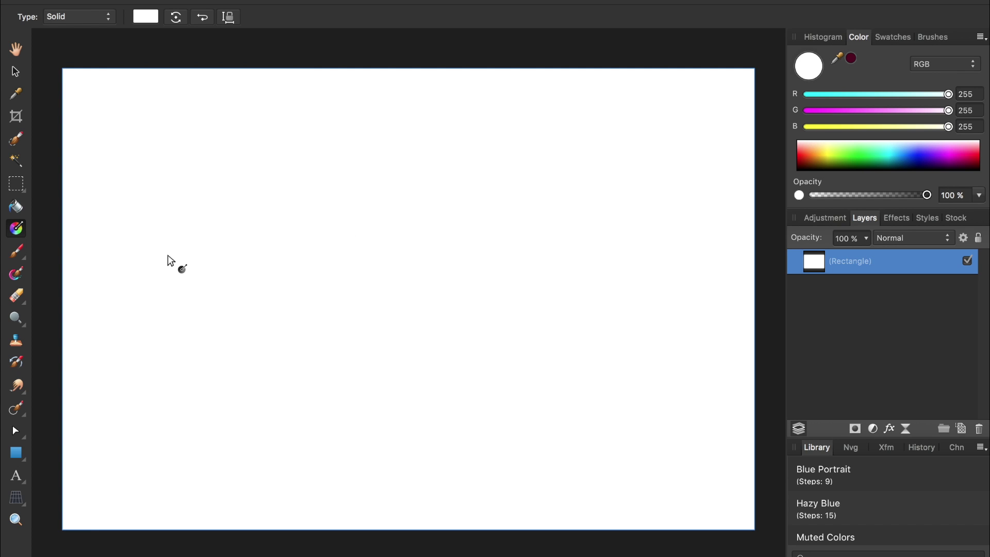
Drag a white-to-grey linear gradient across the rectangle and move its white start point toward the lower right
{"action": "left_click_drag", "start_coordinate": [166, 254], "coordinate": [473, 183]}
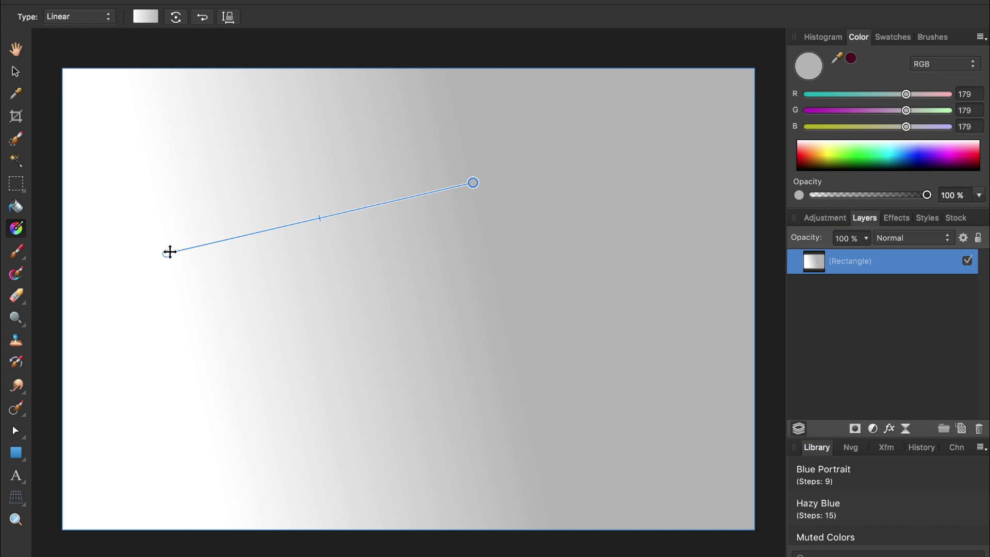
{"action": "left_click_drag", "start_coordinate": [166, 253], "coordinate": [477, 378]}
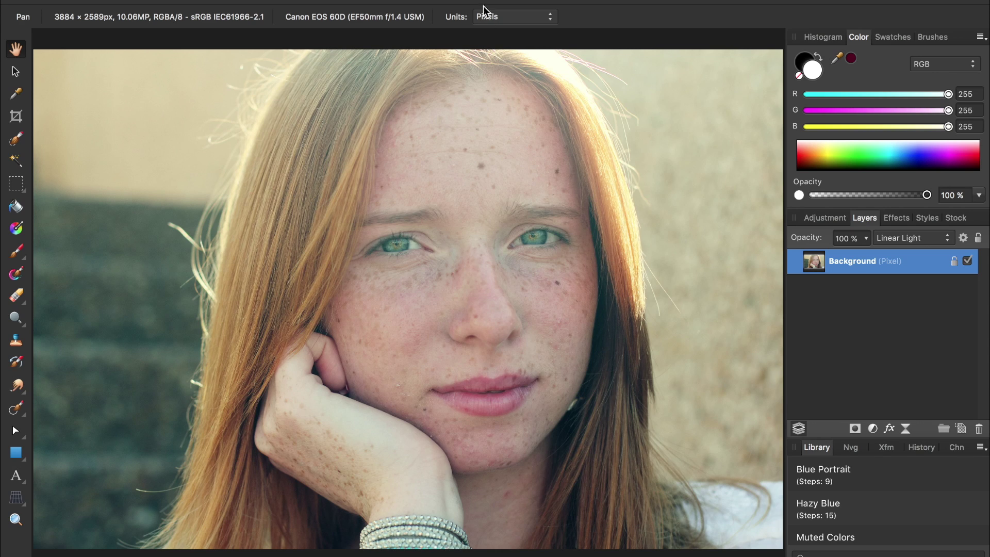
Preview Frequency Separation with a wider high-frequency split view, then go full screen and switch to Photoshop
{"action": "left_click", "coordinate": [454, 0]}
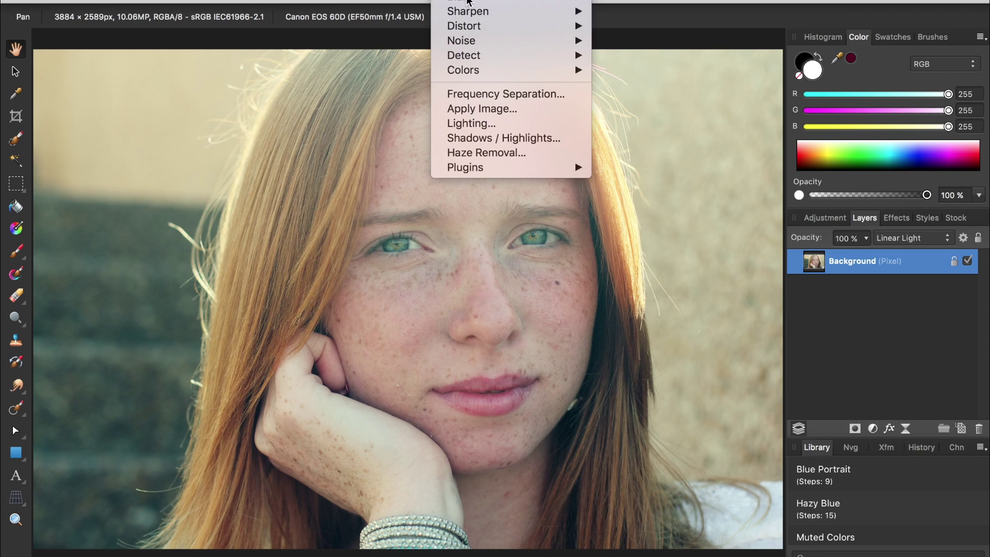
{"action": "left_click", "coordinate": [470, 93]}
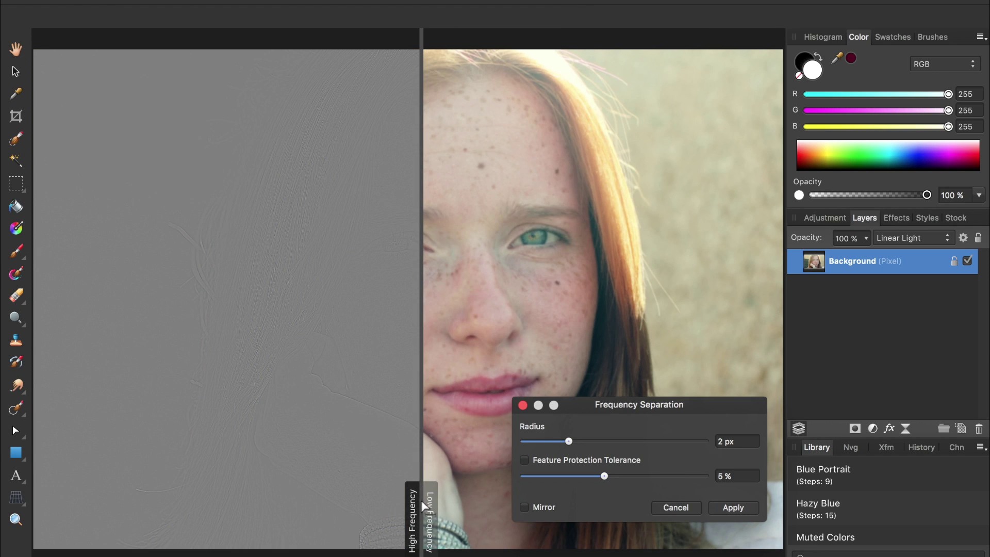
{"action": "left_click_drag", "start_coordinate": [420, 500], "coordinate": [643, 496]}
{"action": "scroll", "coordinate": [591, 500], "scroll_direction": "down", "scroll_amount": 3}
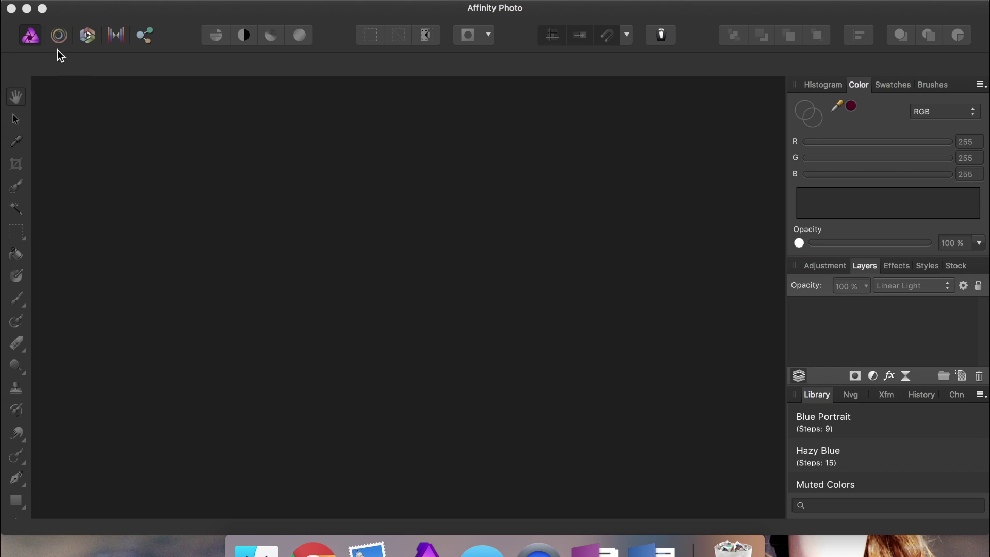
{"action": "left_click", "coordinate": [42, 8]}
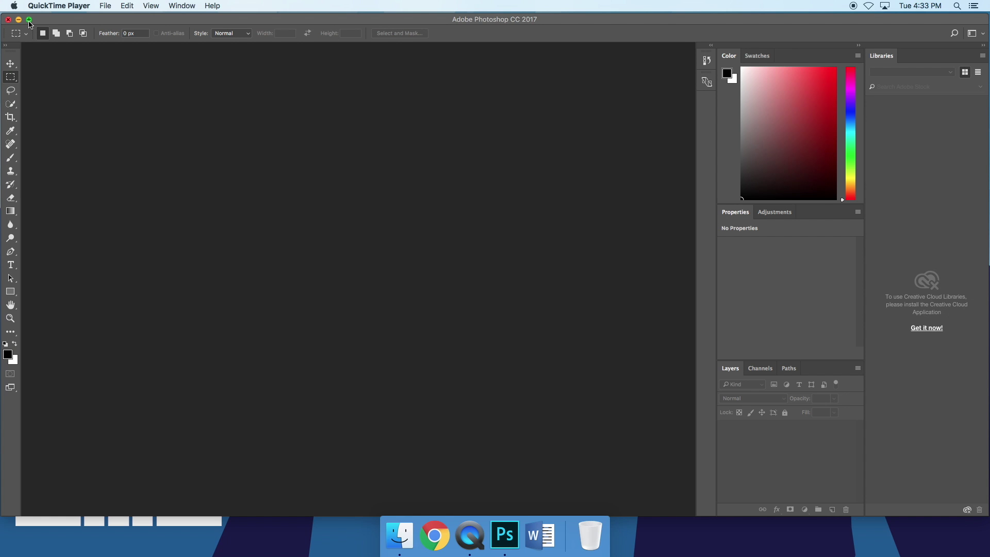
{"action": "left_click", "coordinate": [29, 23]}
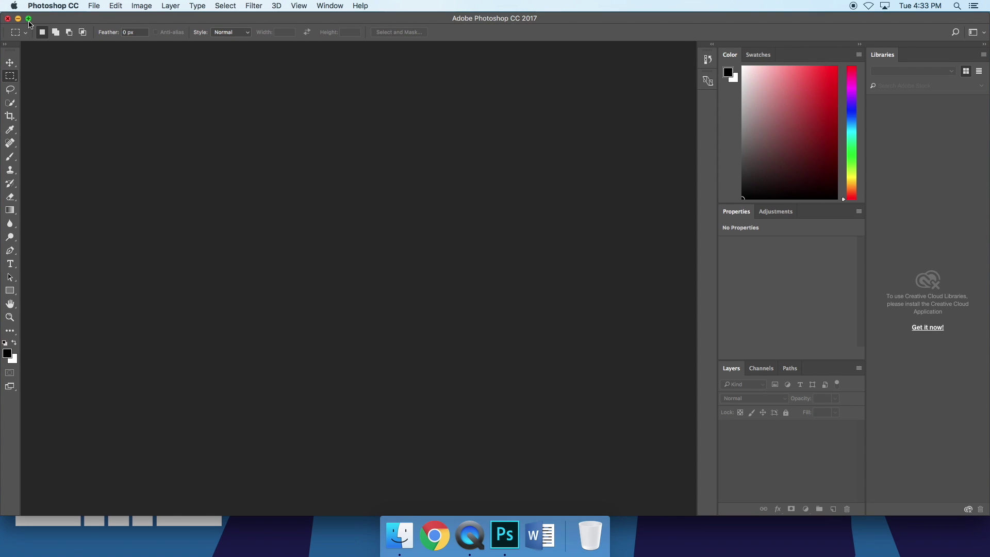